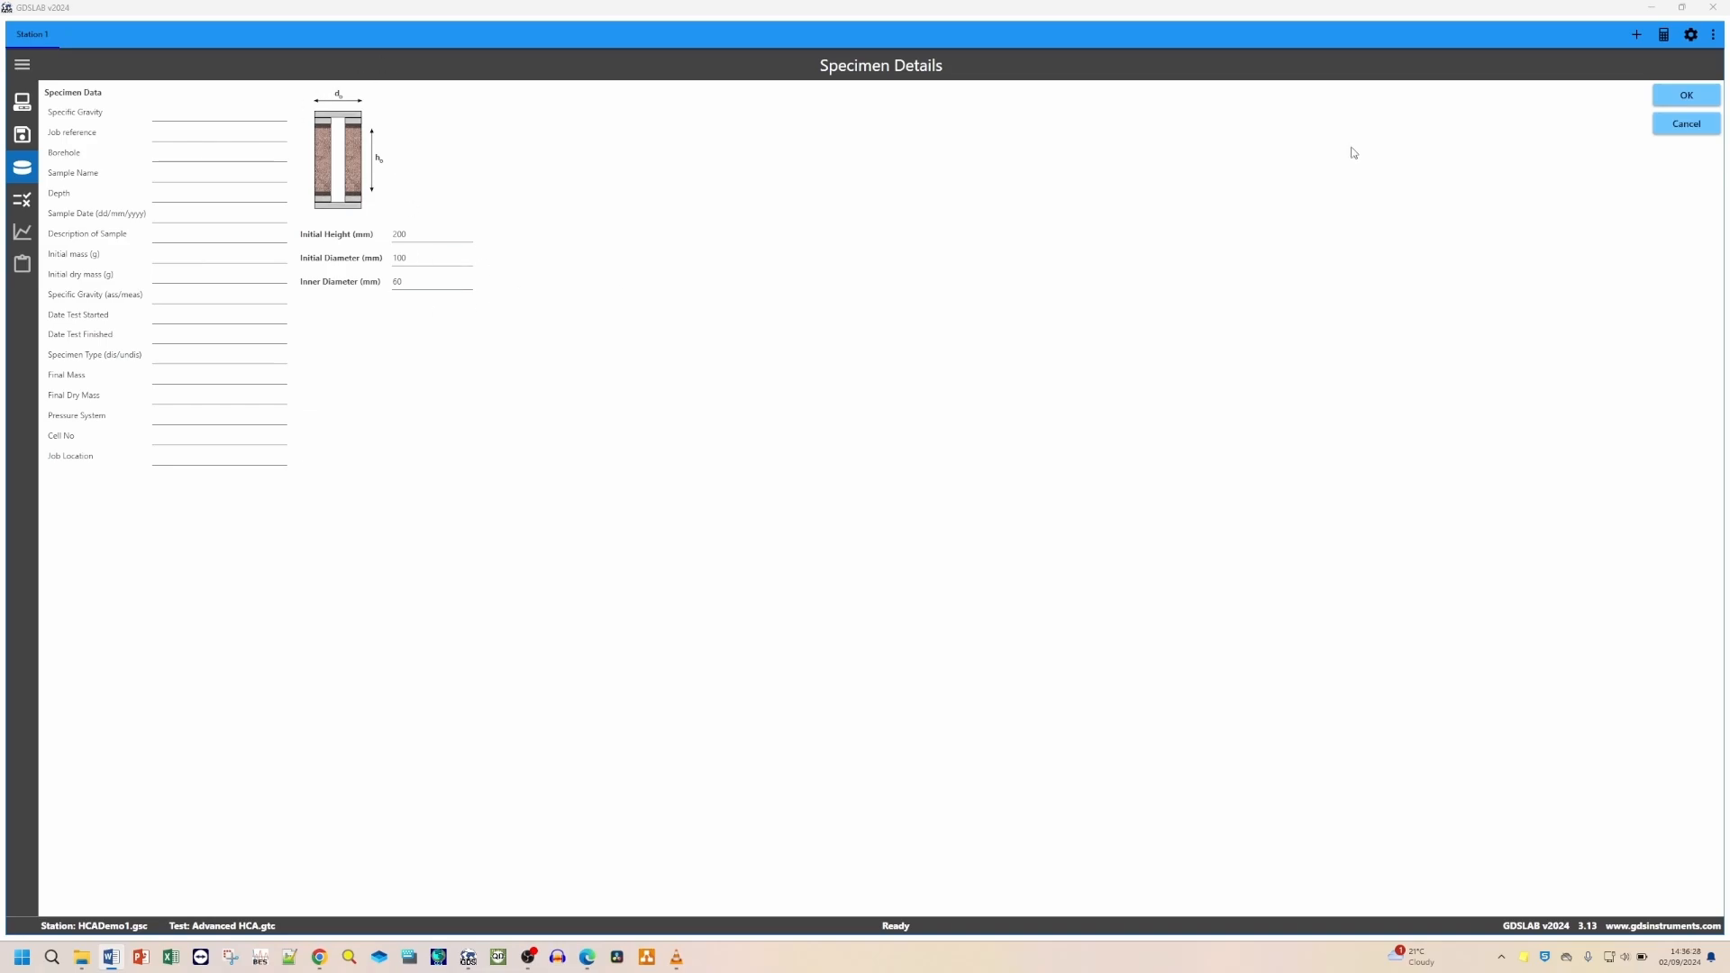
Step: Confirm the specimen details and set the new stage's test module to Advanced Loading
click(1686, 97)
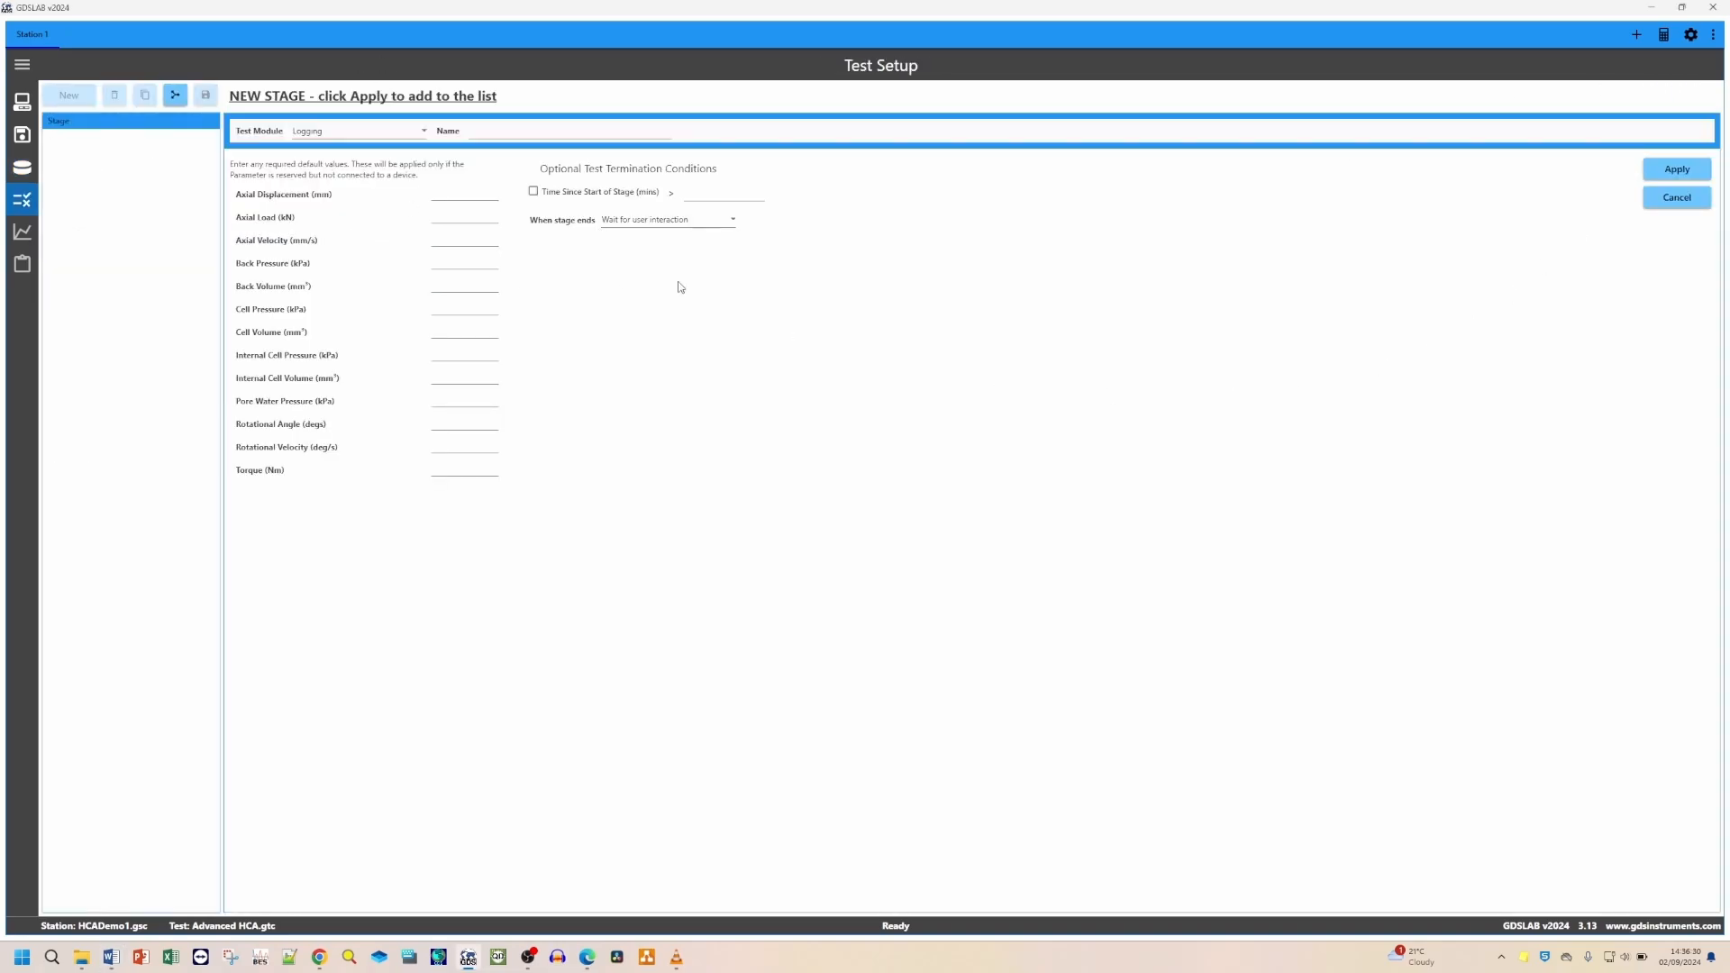
click(336, 133)
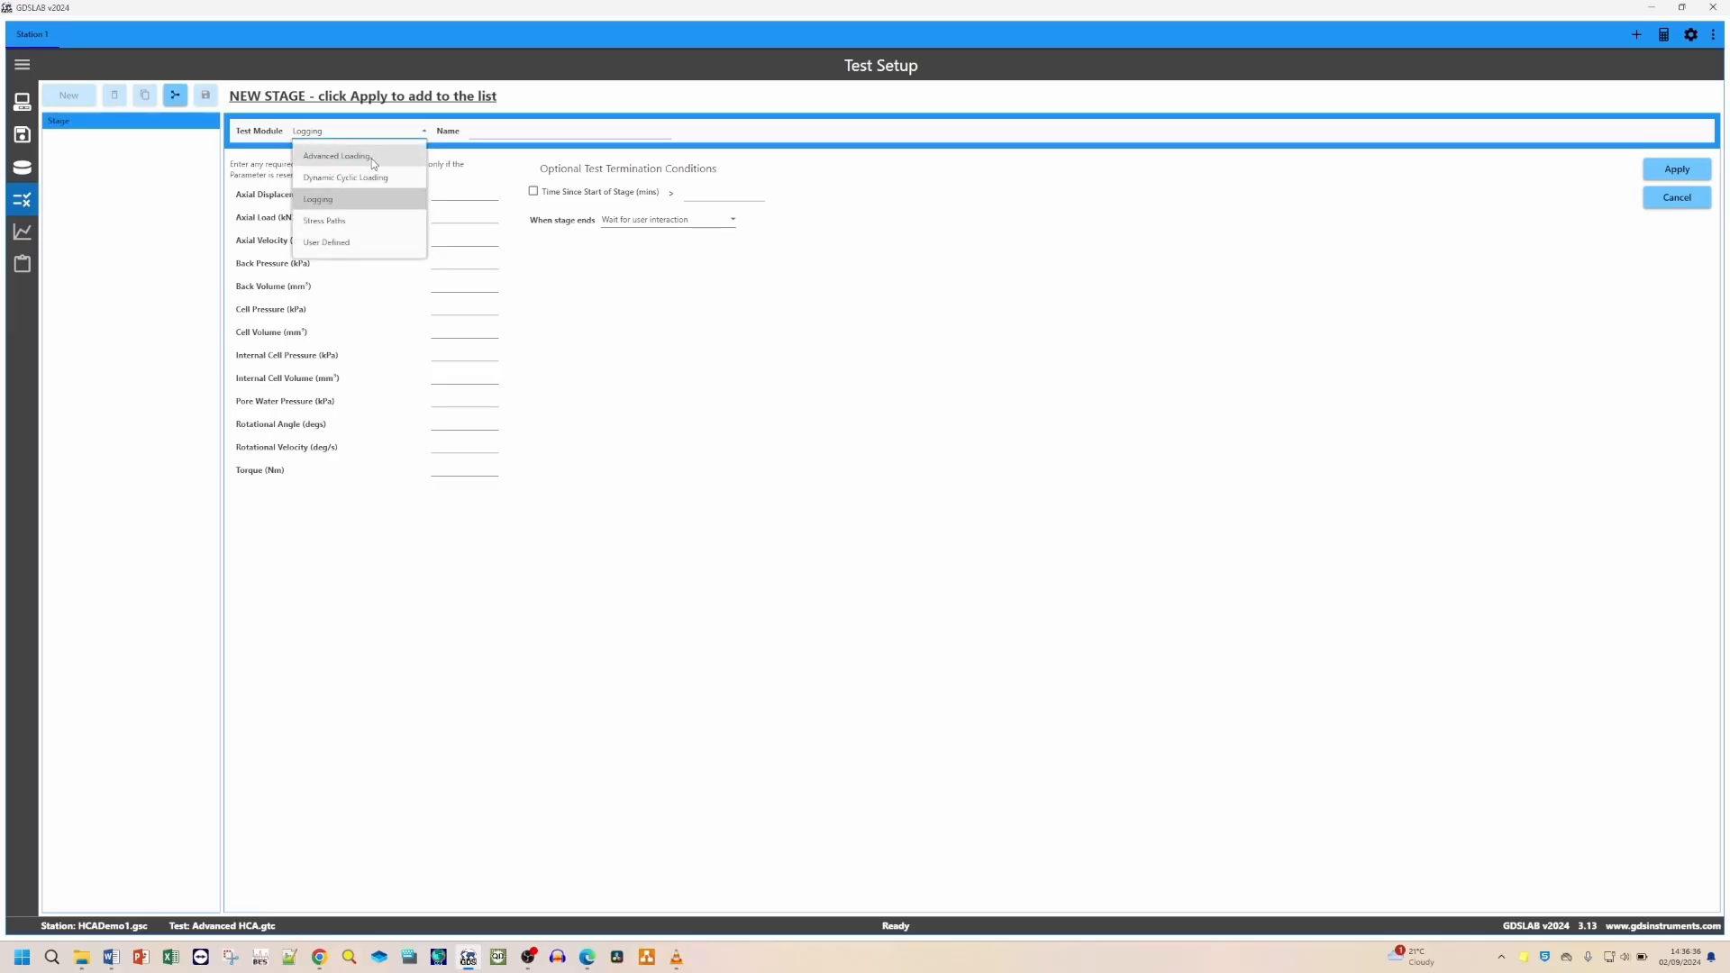
click(371, 159)
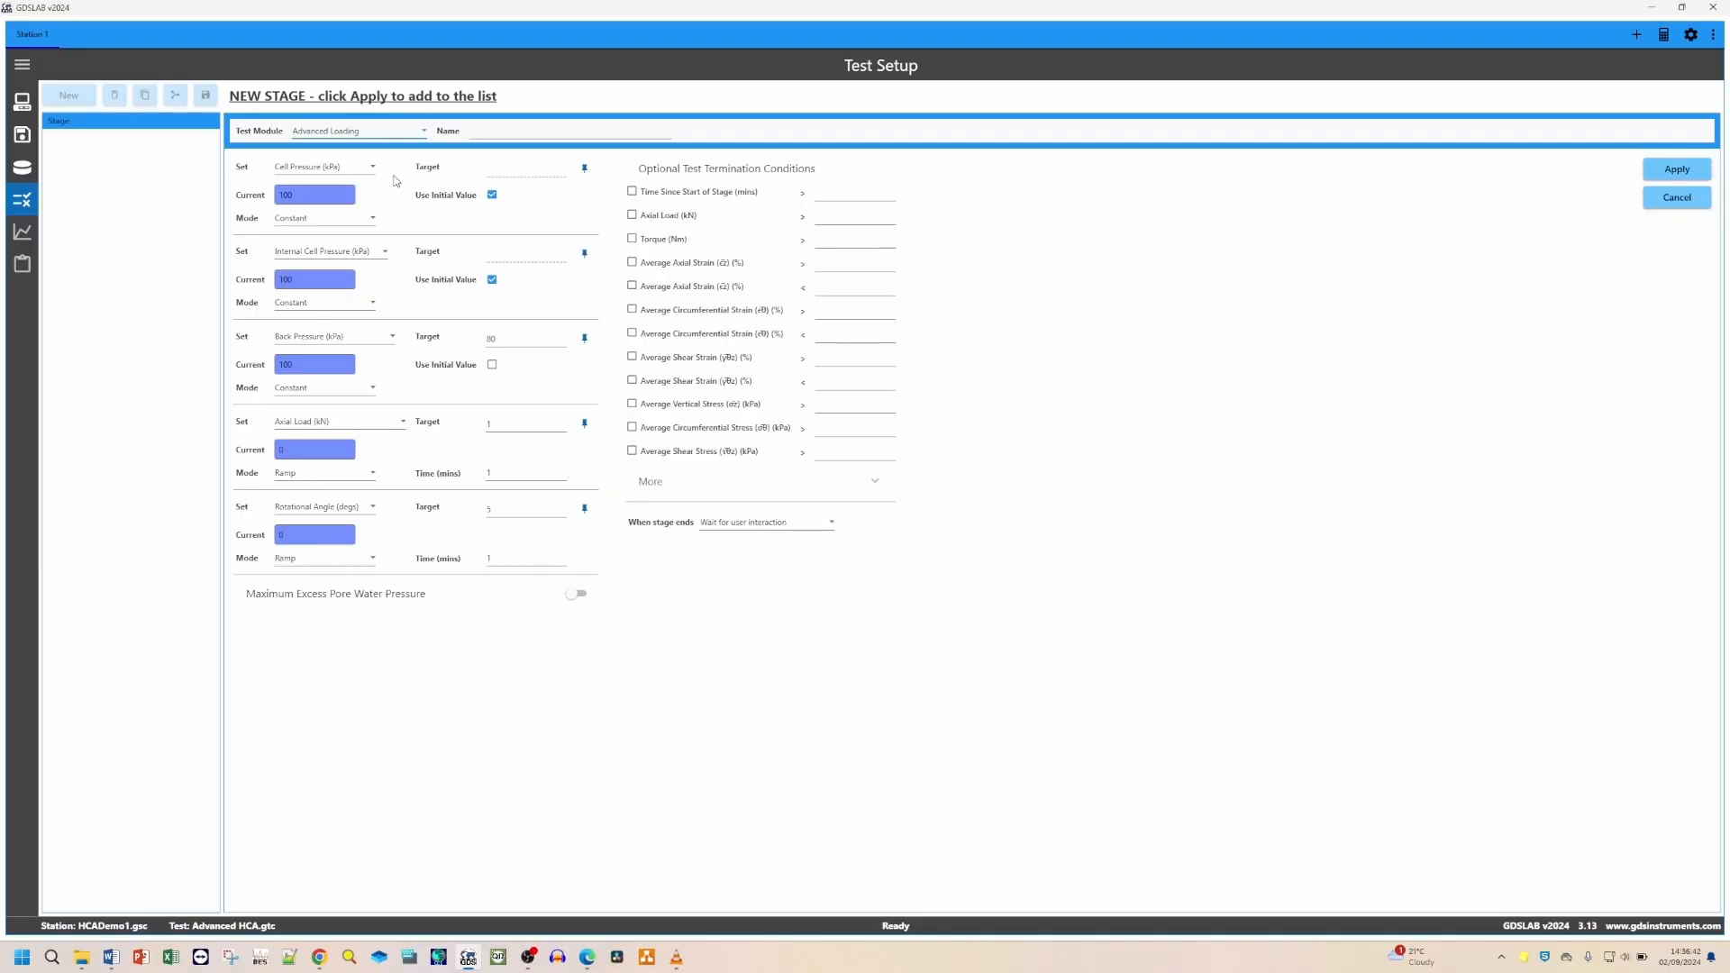
Step: Review the available control parameters in each Set drop-down of the stage's five control axes
click(373, 169)
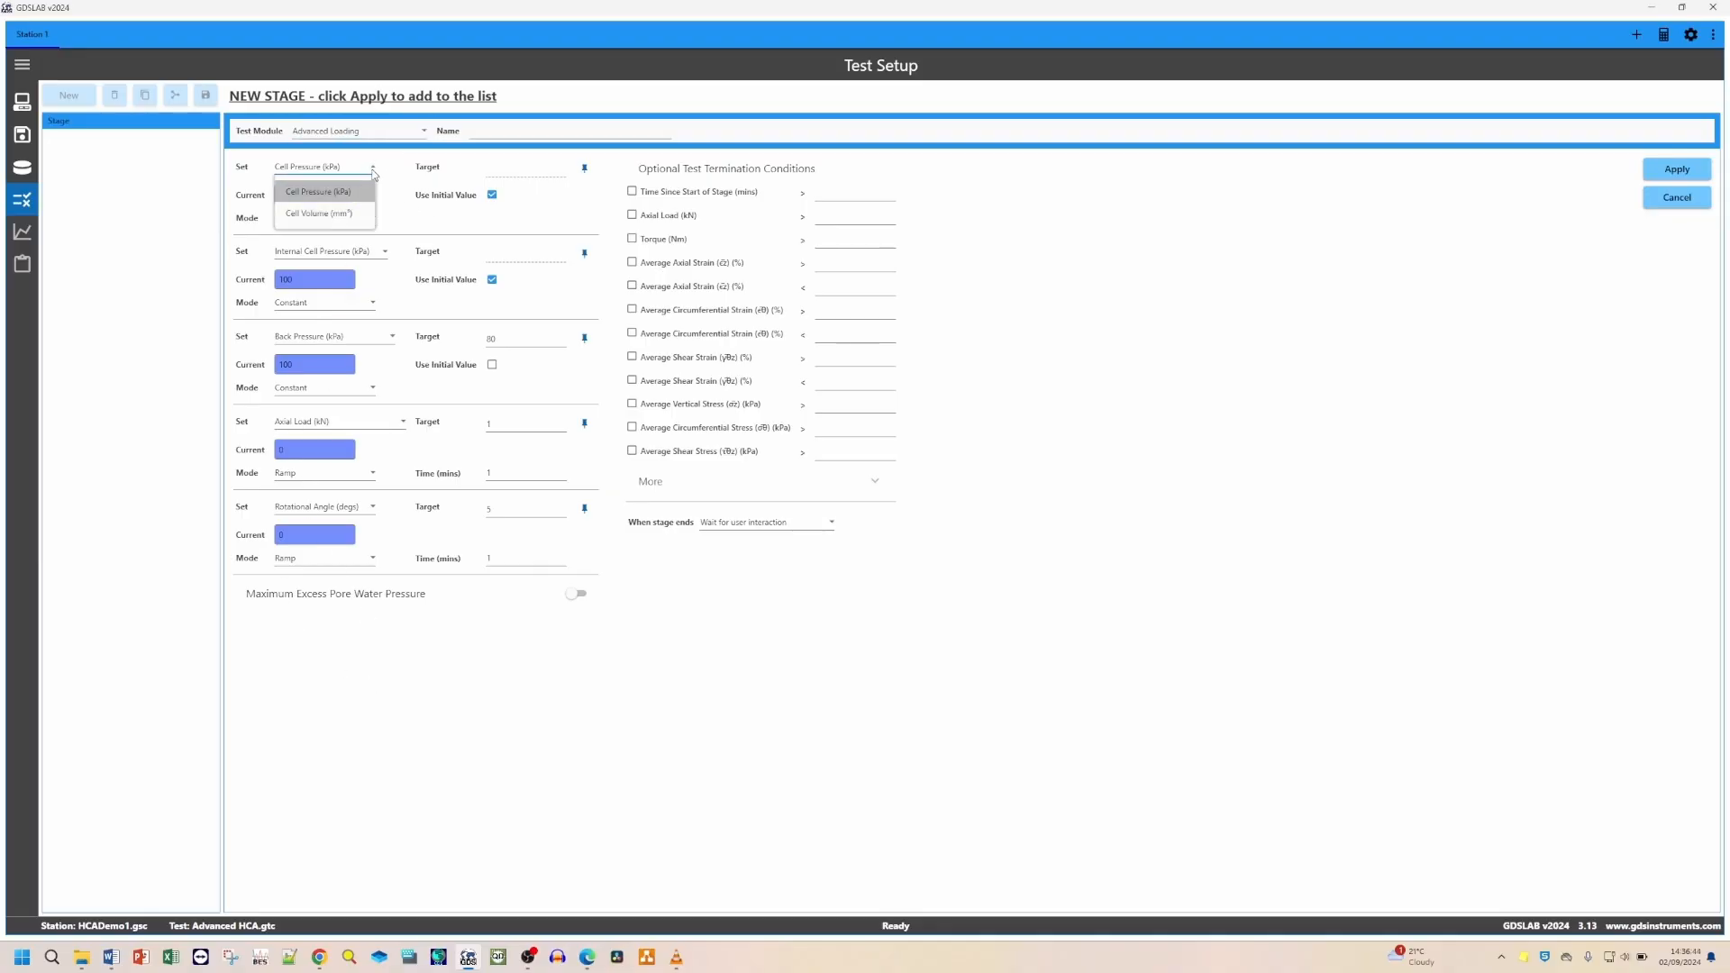
click(373, 171)
click(339, 256)
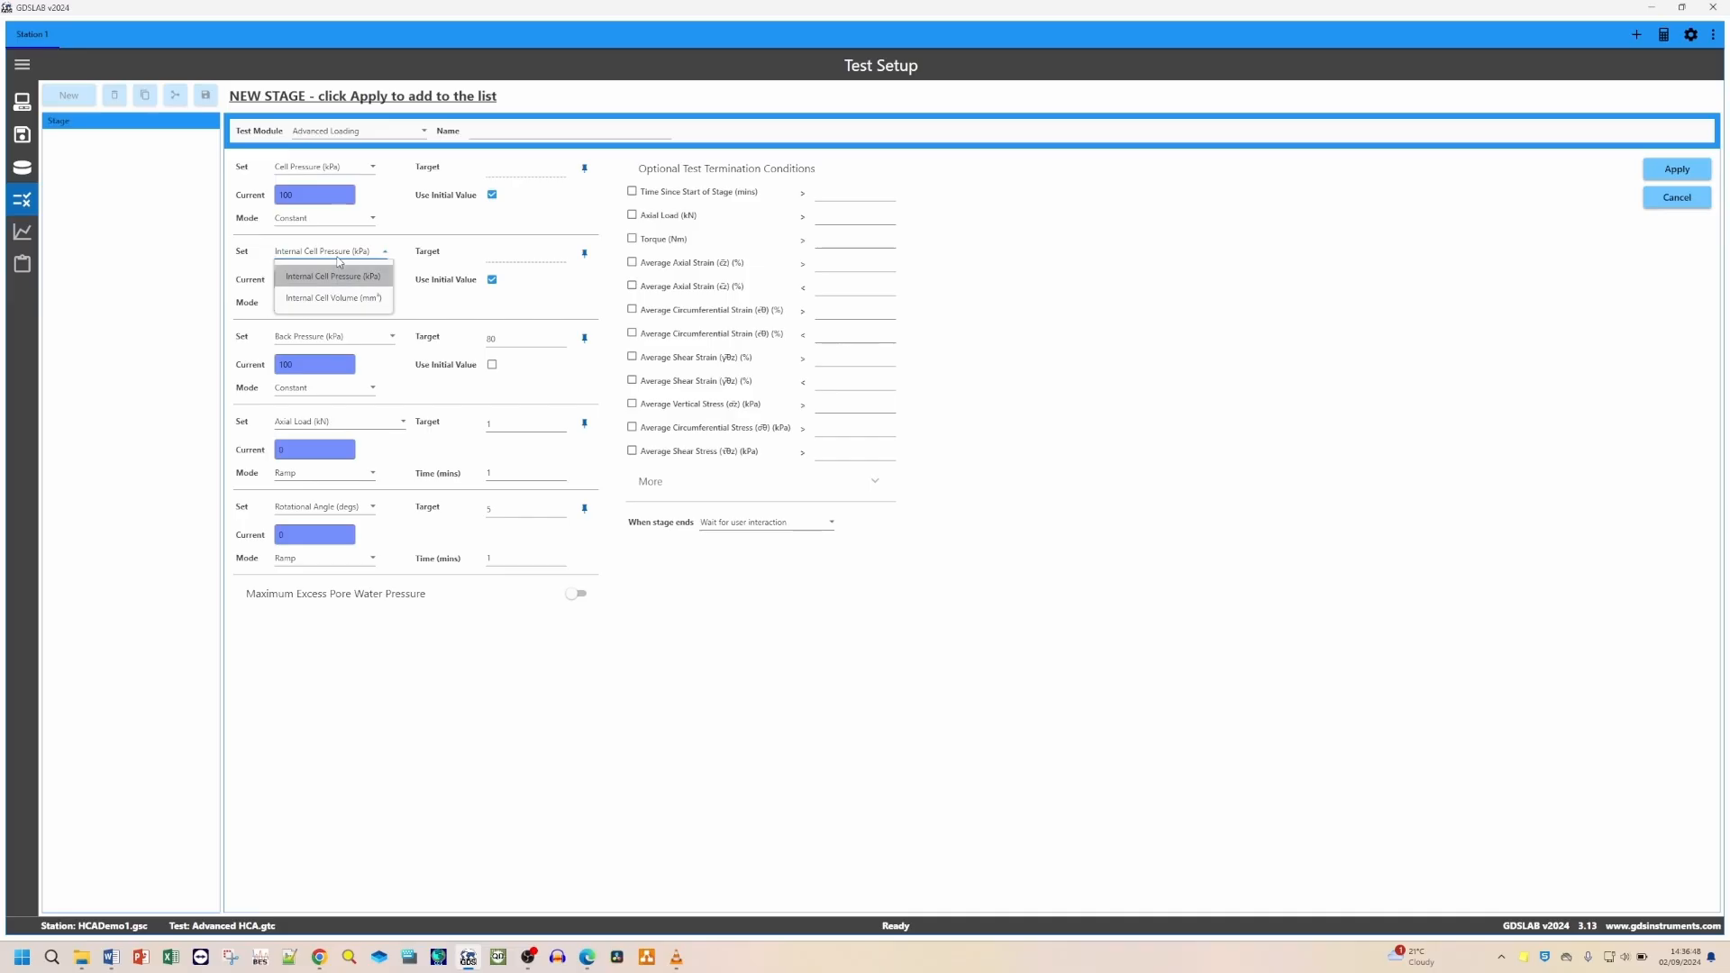
click(334, 275)
click(386, 341)
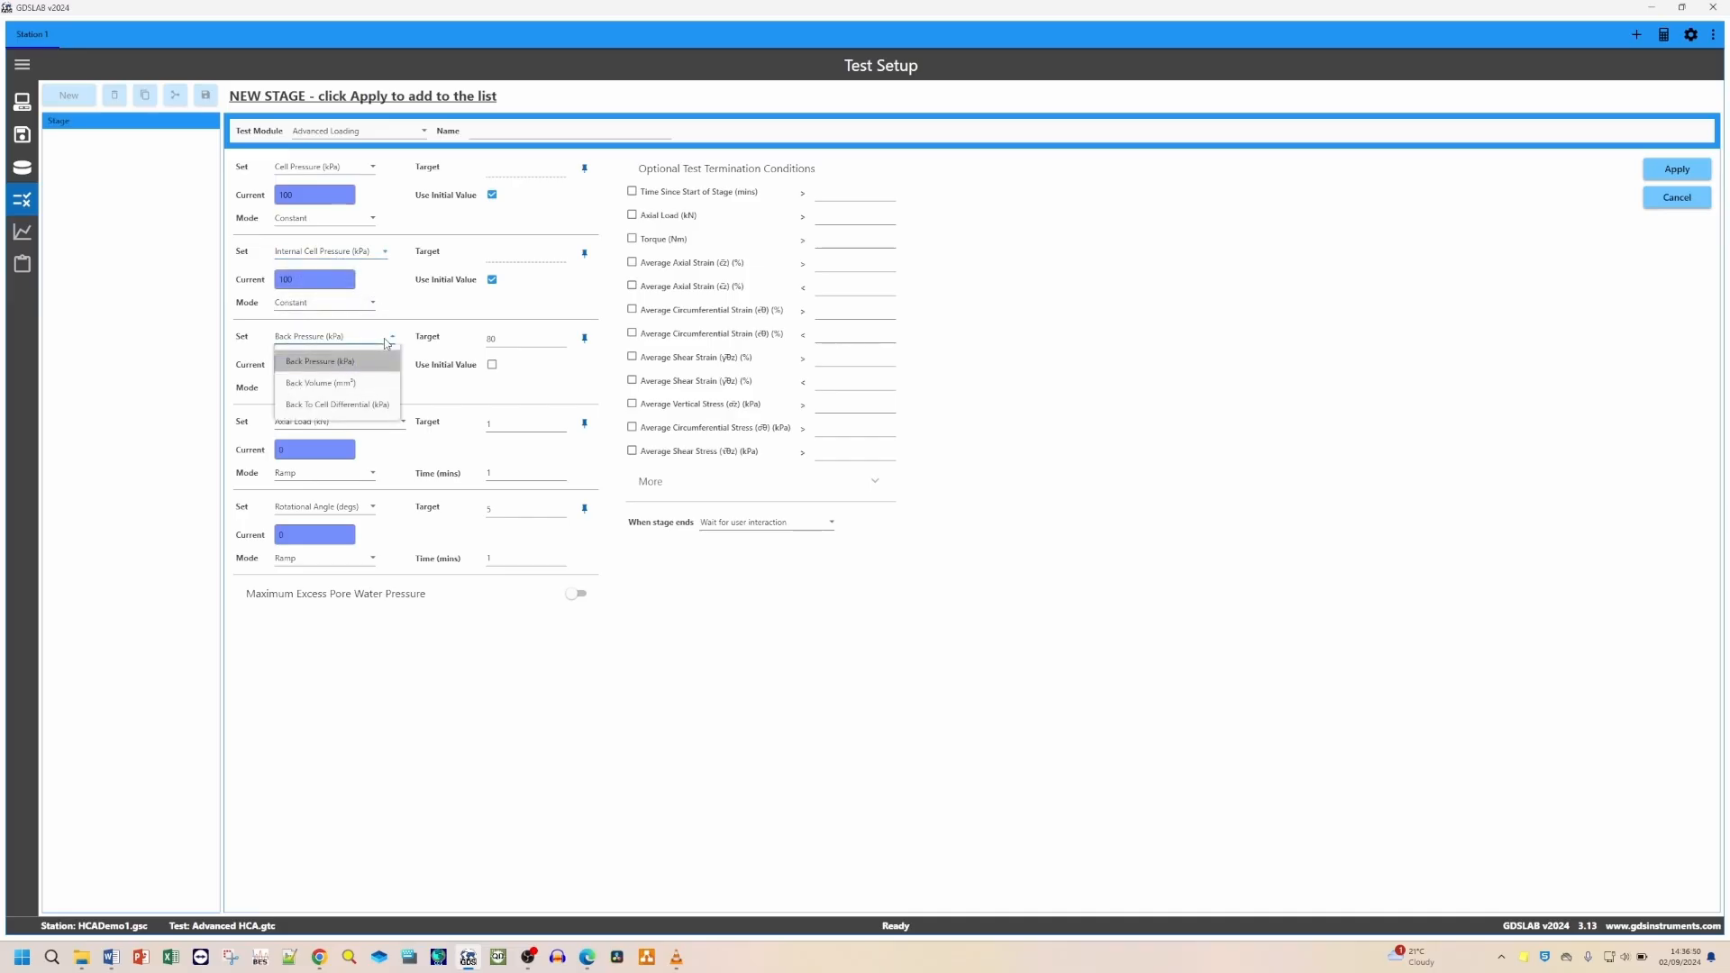
click(416, 402)
click(387, 432)
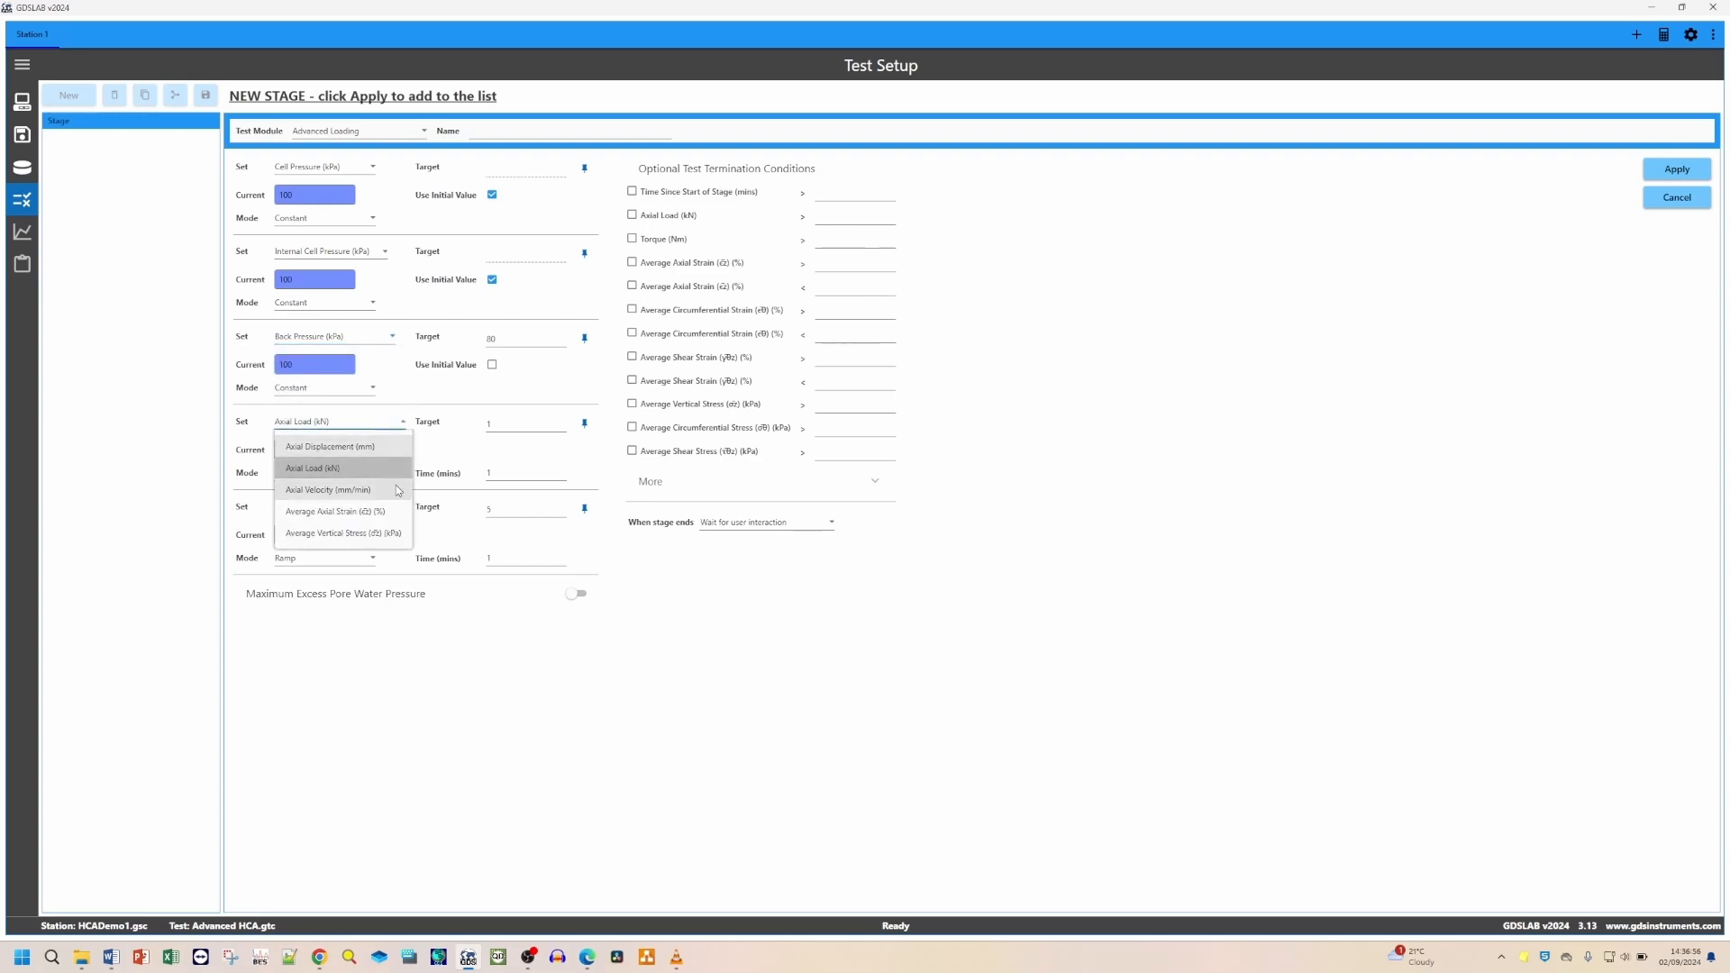
click(433, 437)
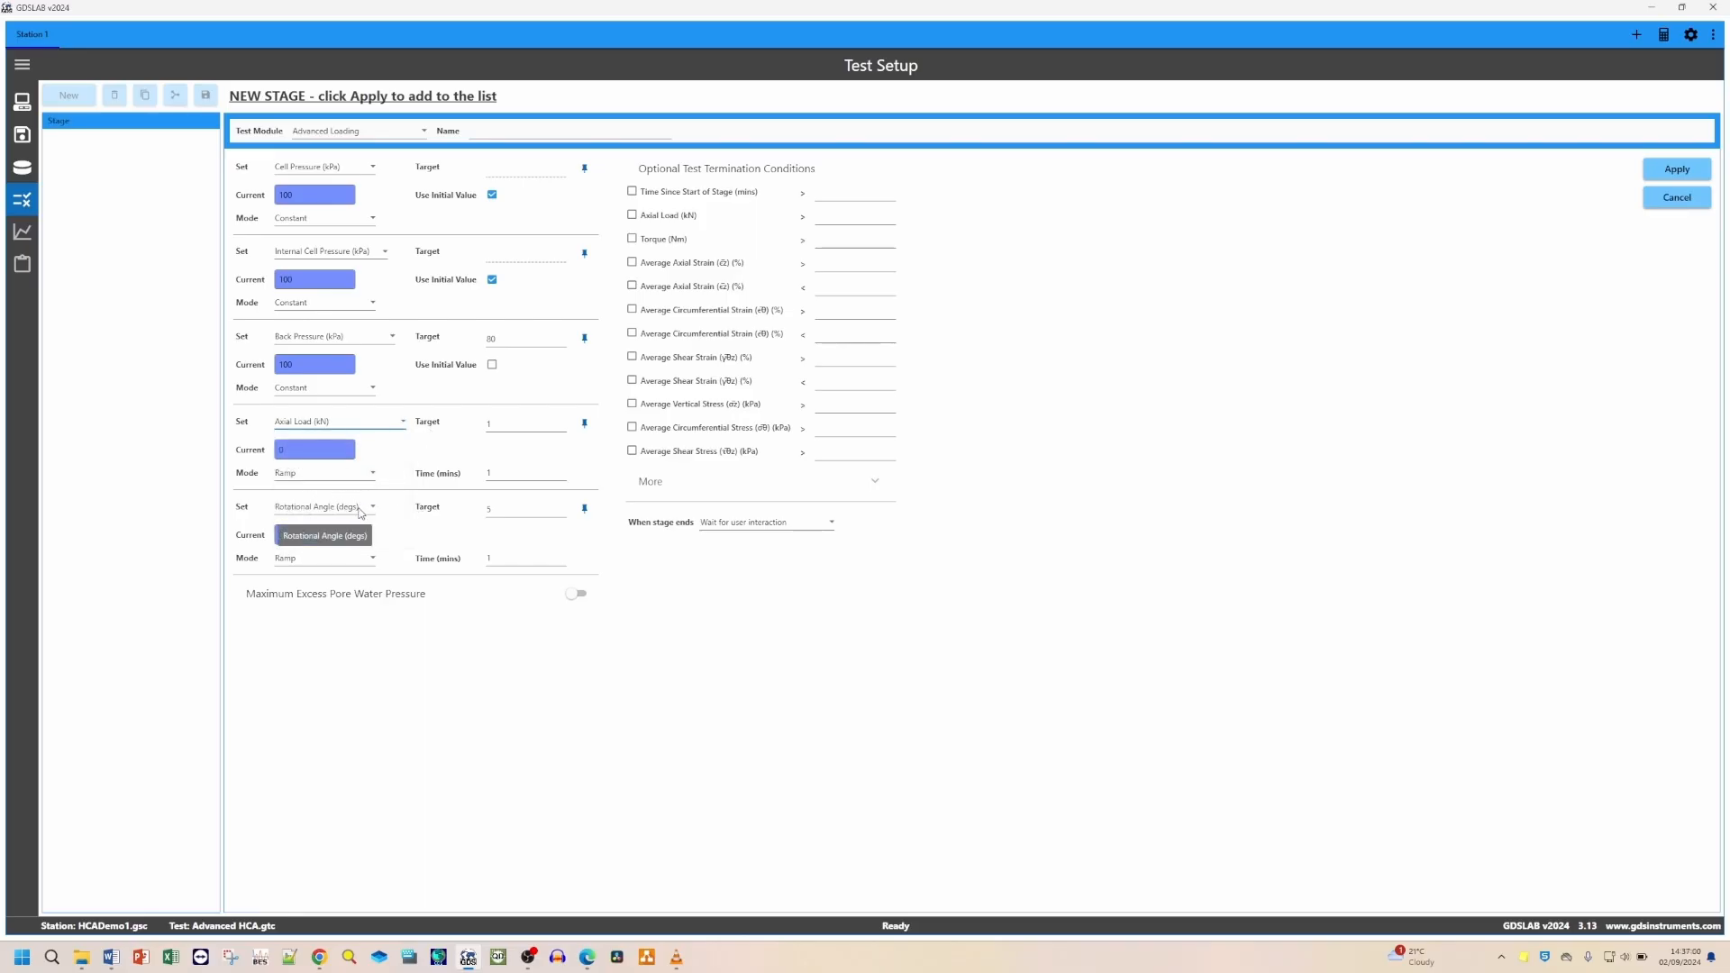
click(360, 513)
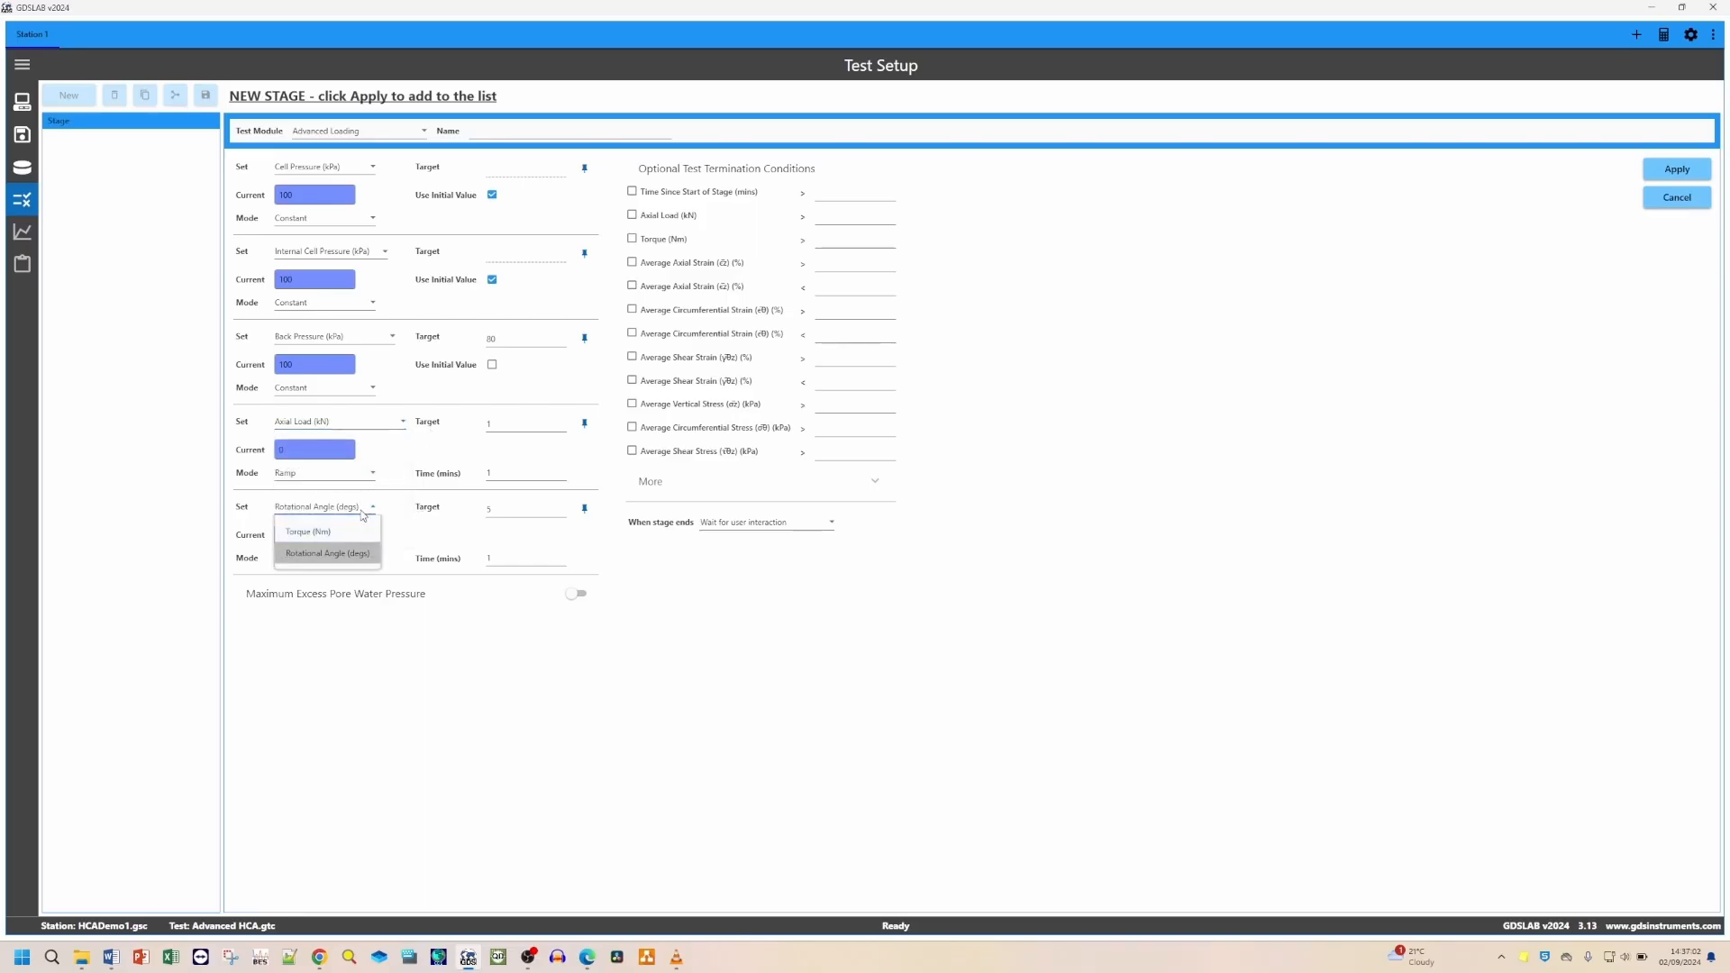
click(385, 537)
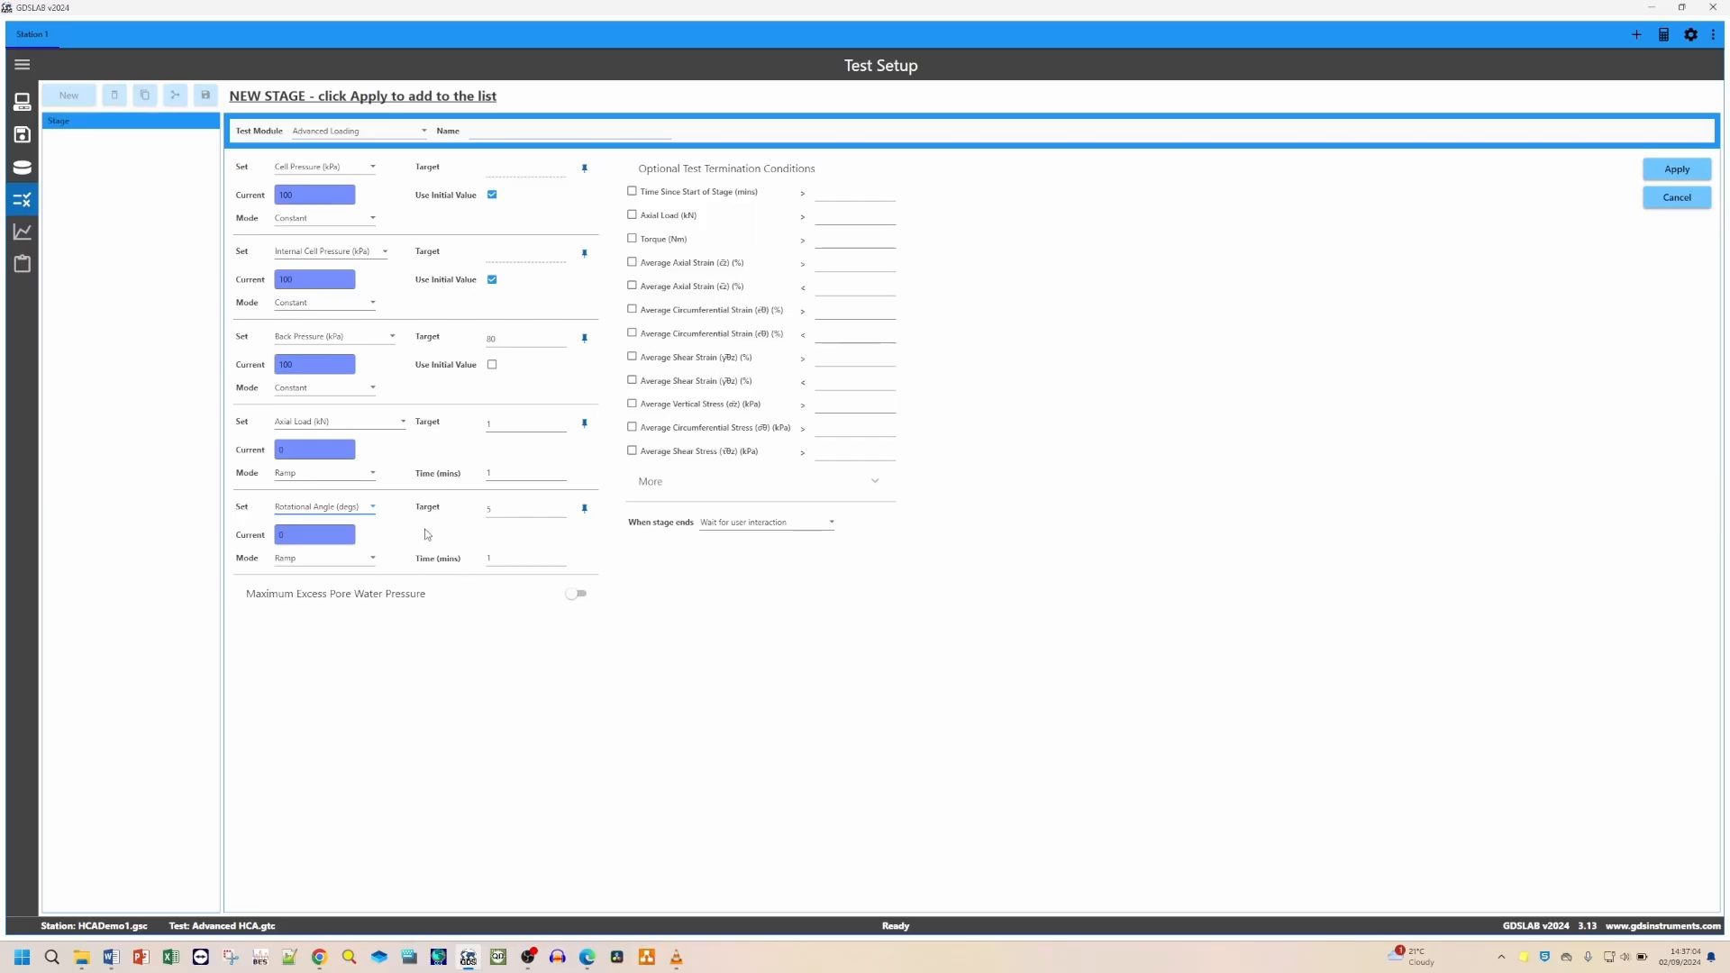
Step: Switch the Maximum Excess Pore Water Pressure limit on and back off again
click(579, 595)
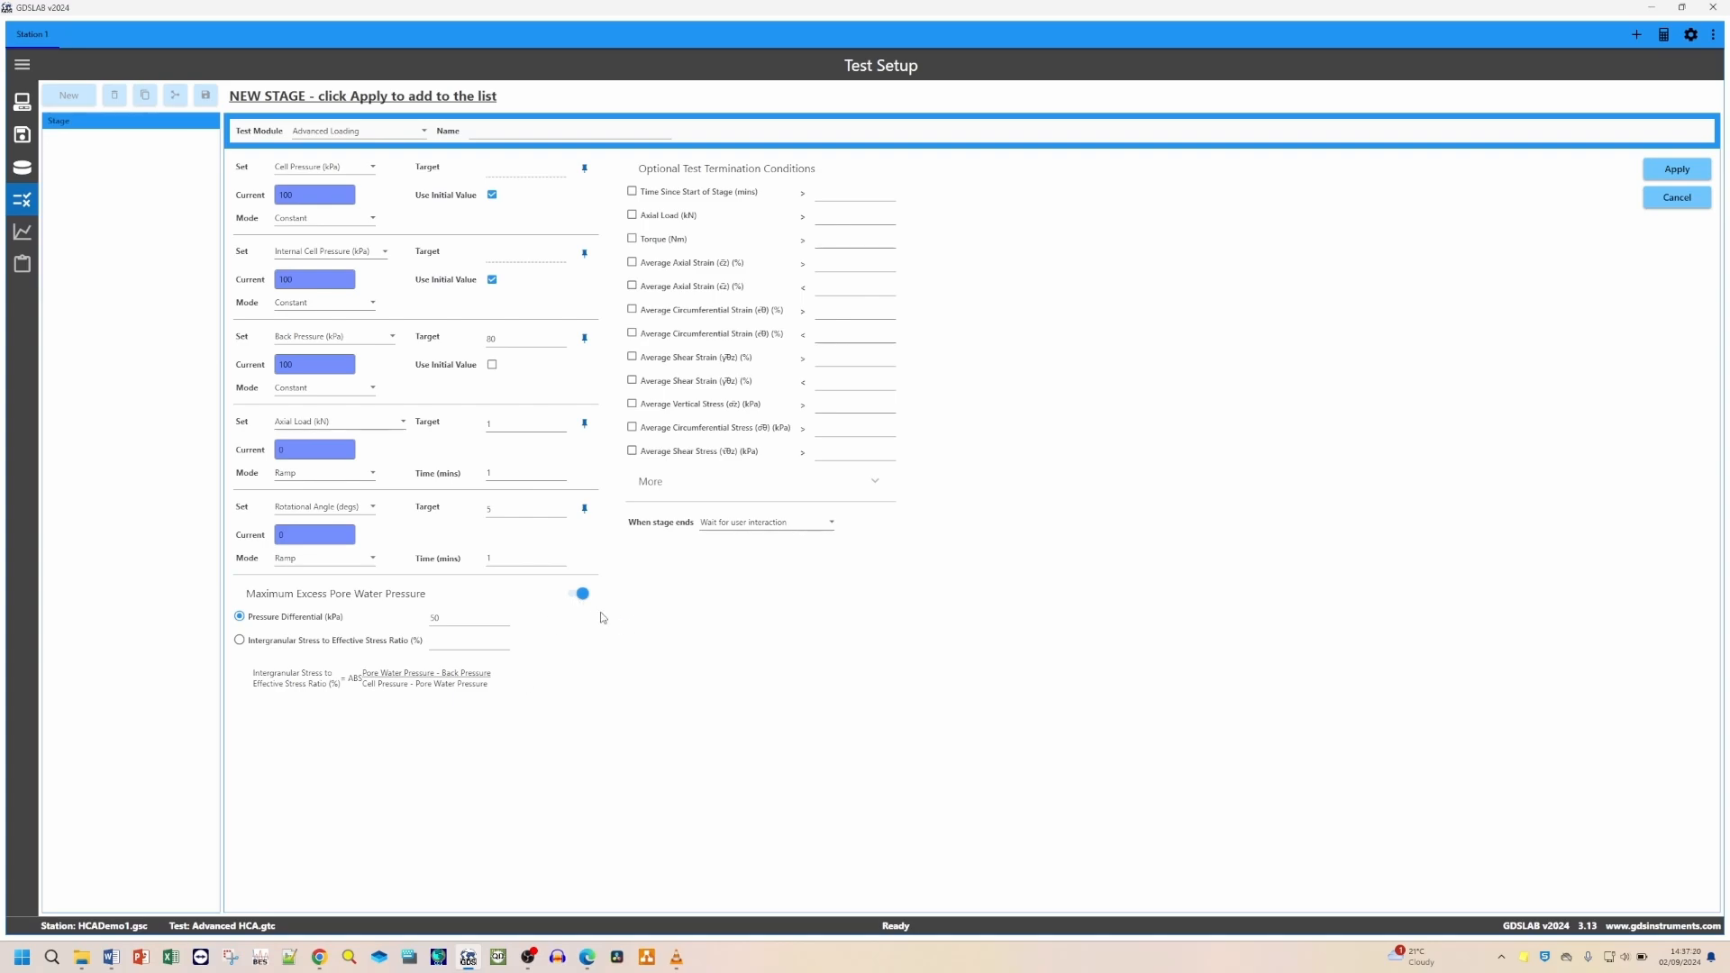
click(582, 597)
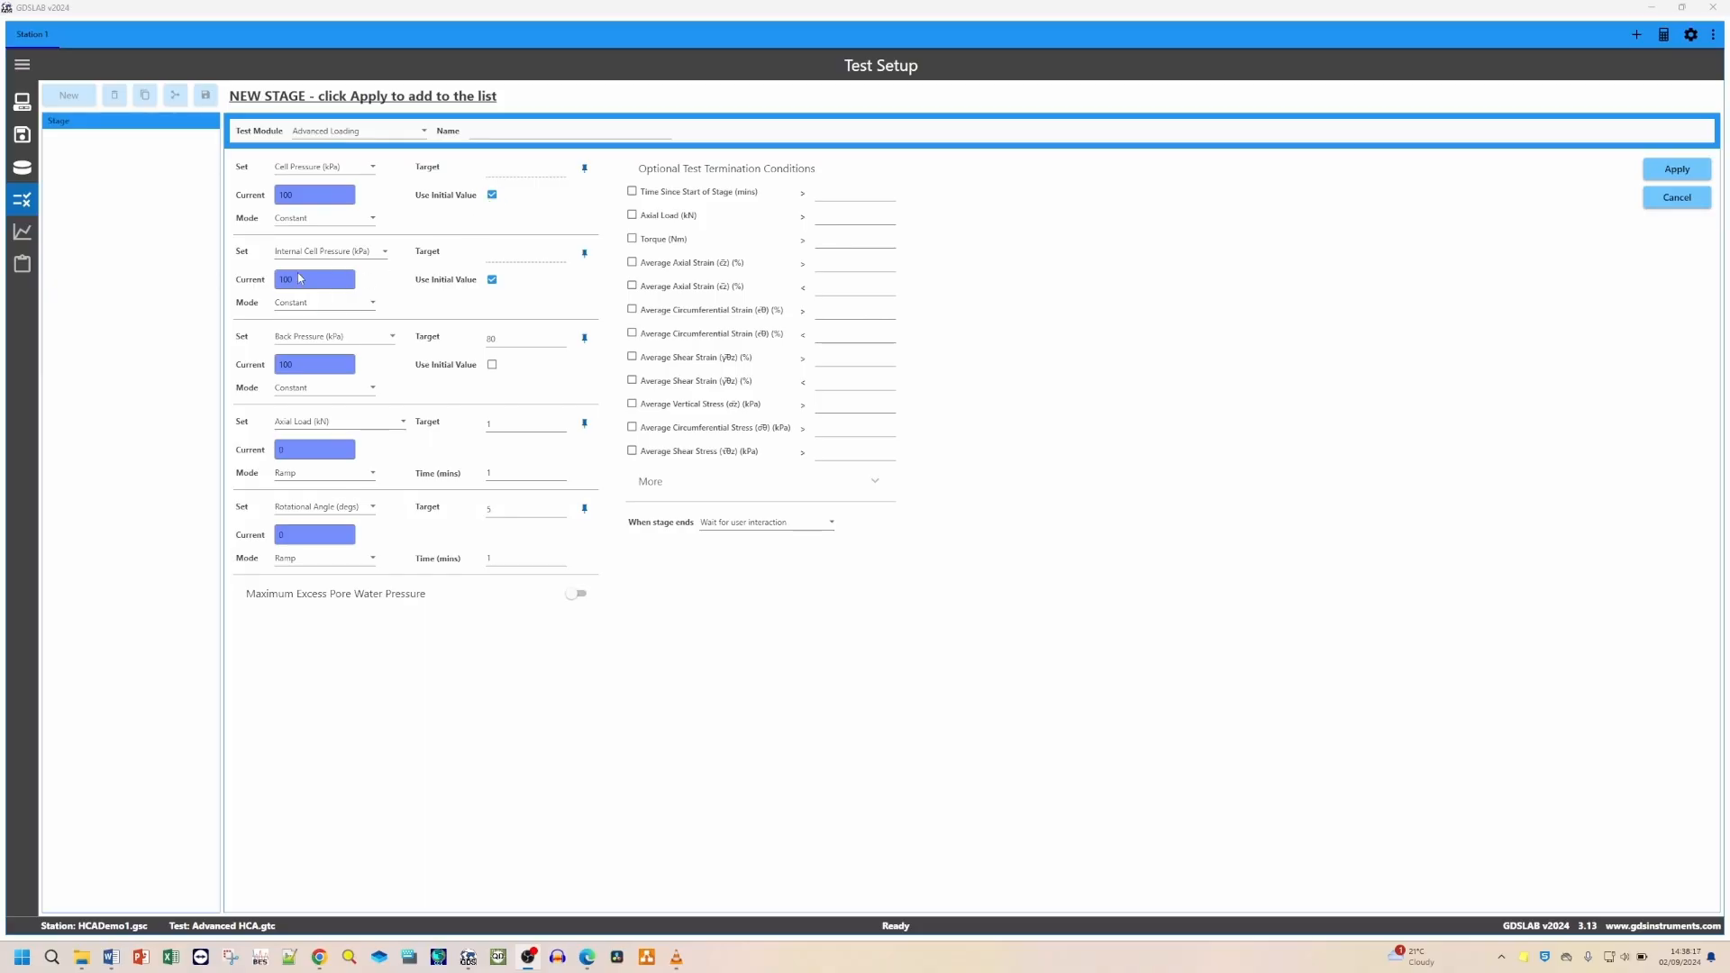
Step: Toggle the internal cell pressure's Use Initial Value option off and back on
click(492, 281)
click(514, 256)
click(492, 279)
Step: Review the Mode options for the cell pressure, axial load and rotational angle controls
click(342, 222)
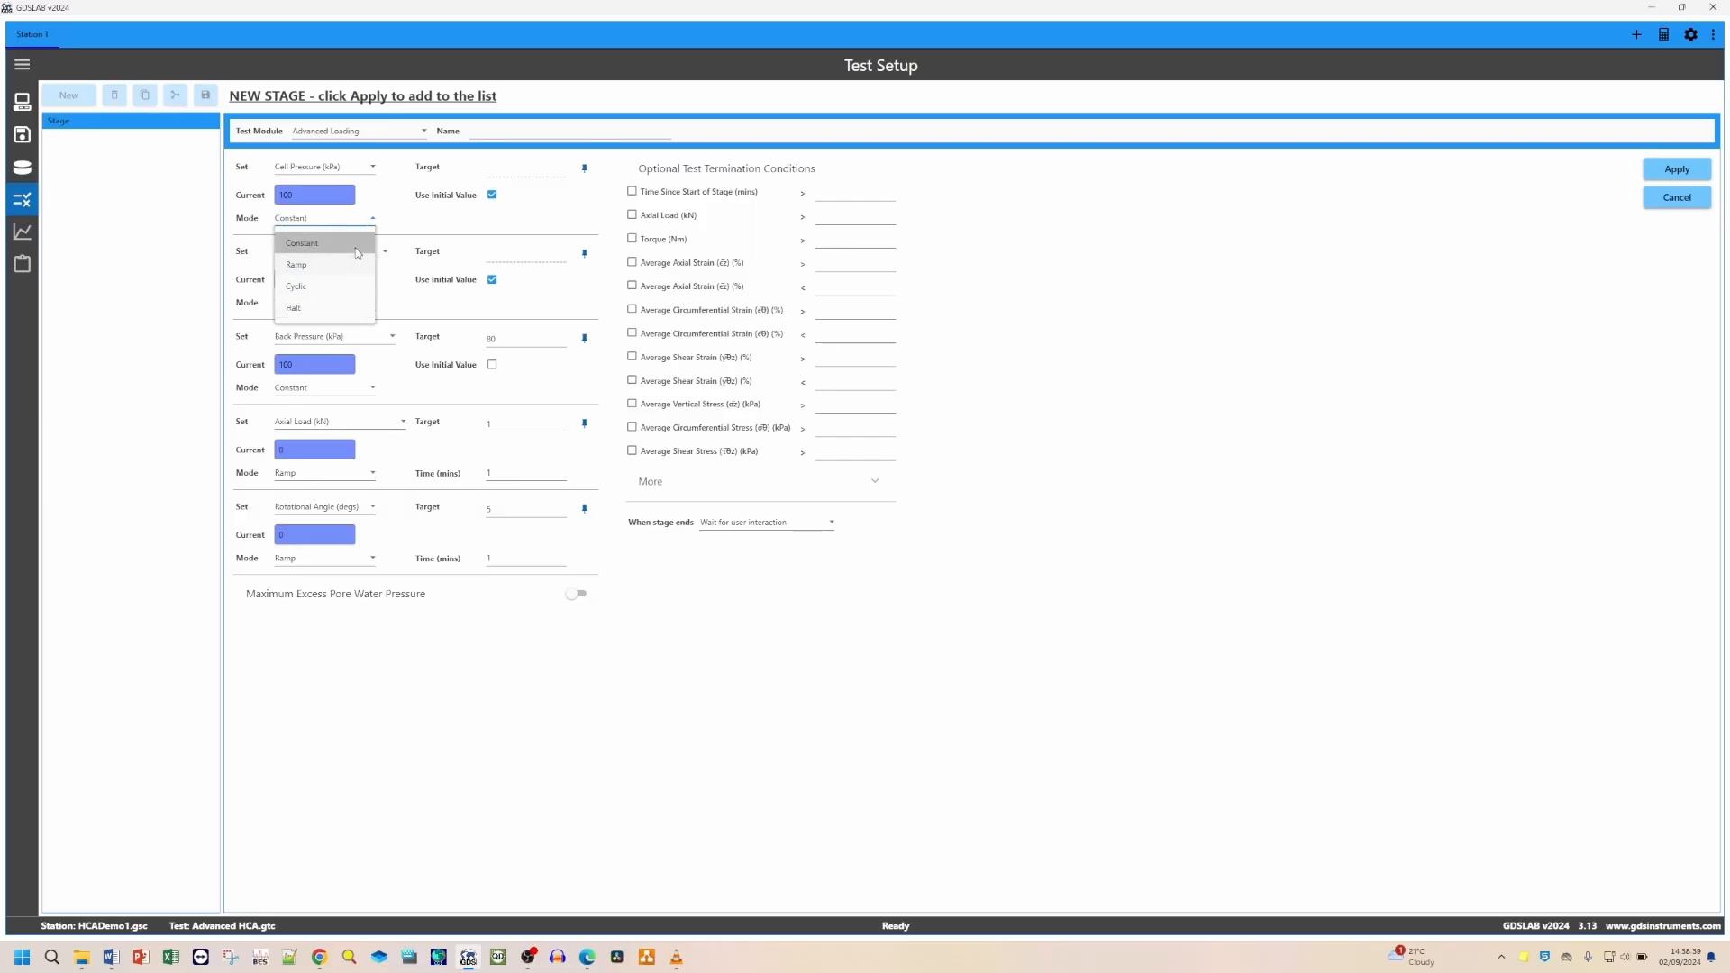
click(357, 253)
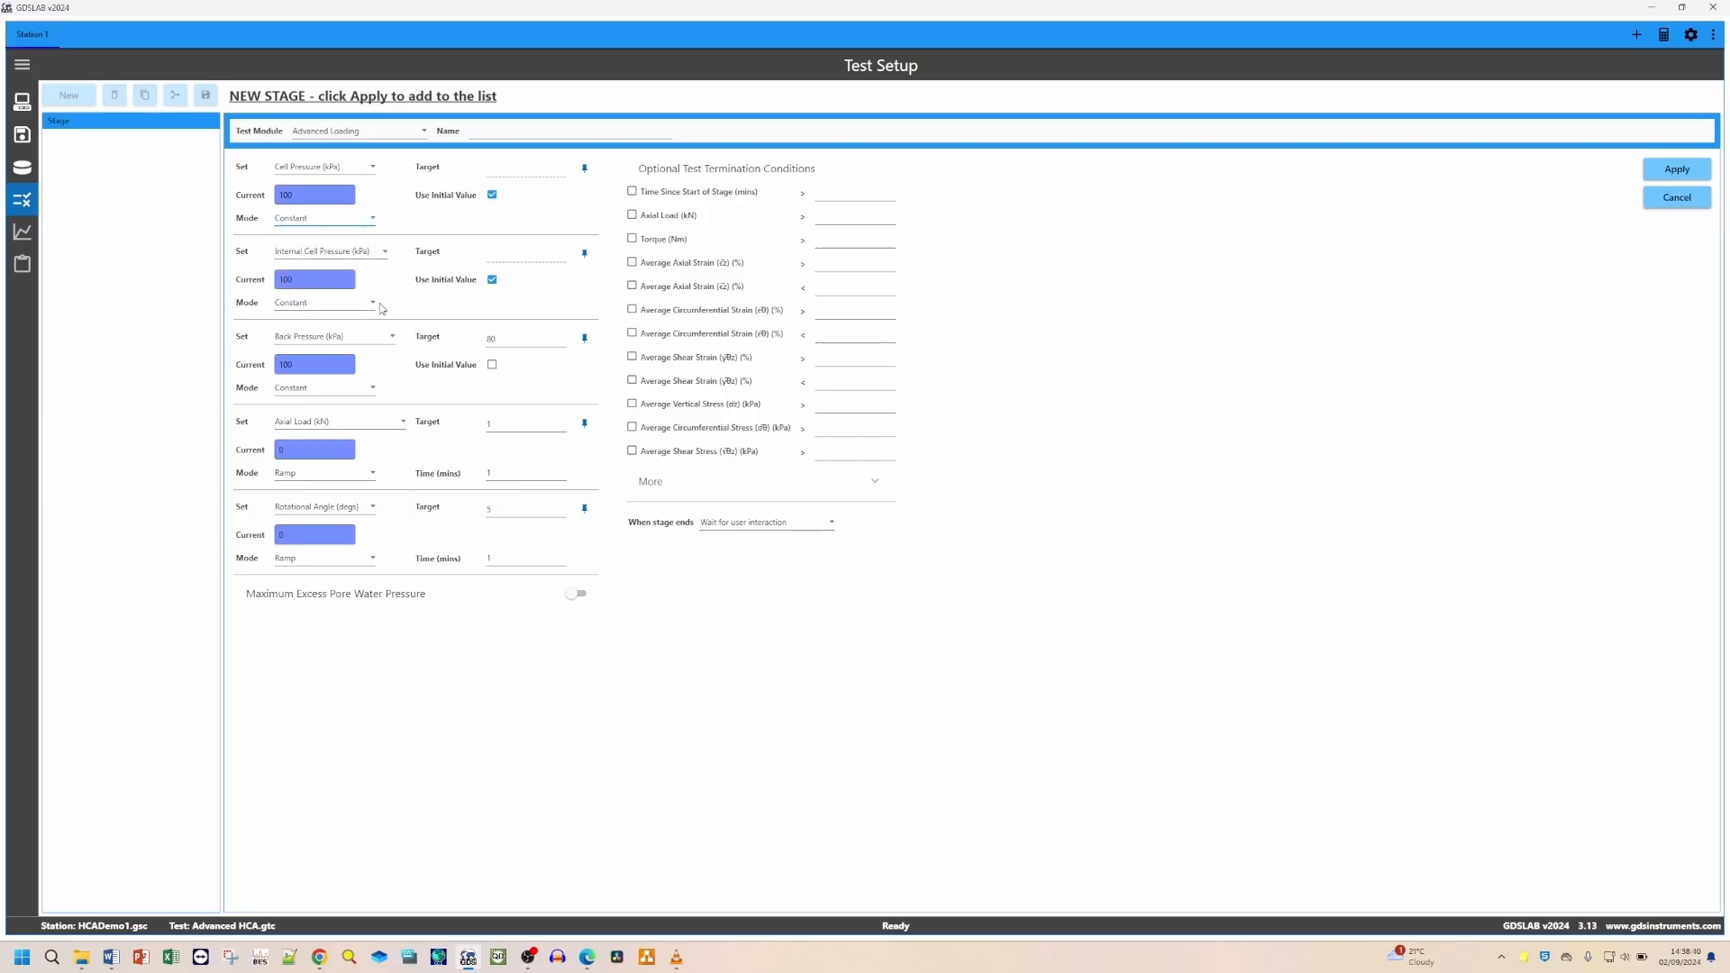
click(354, 429)
click(354, 429)
click(342, 474)
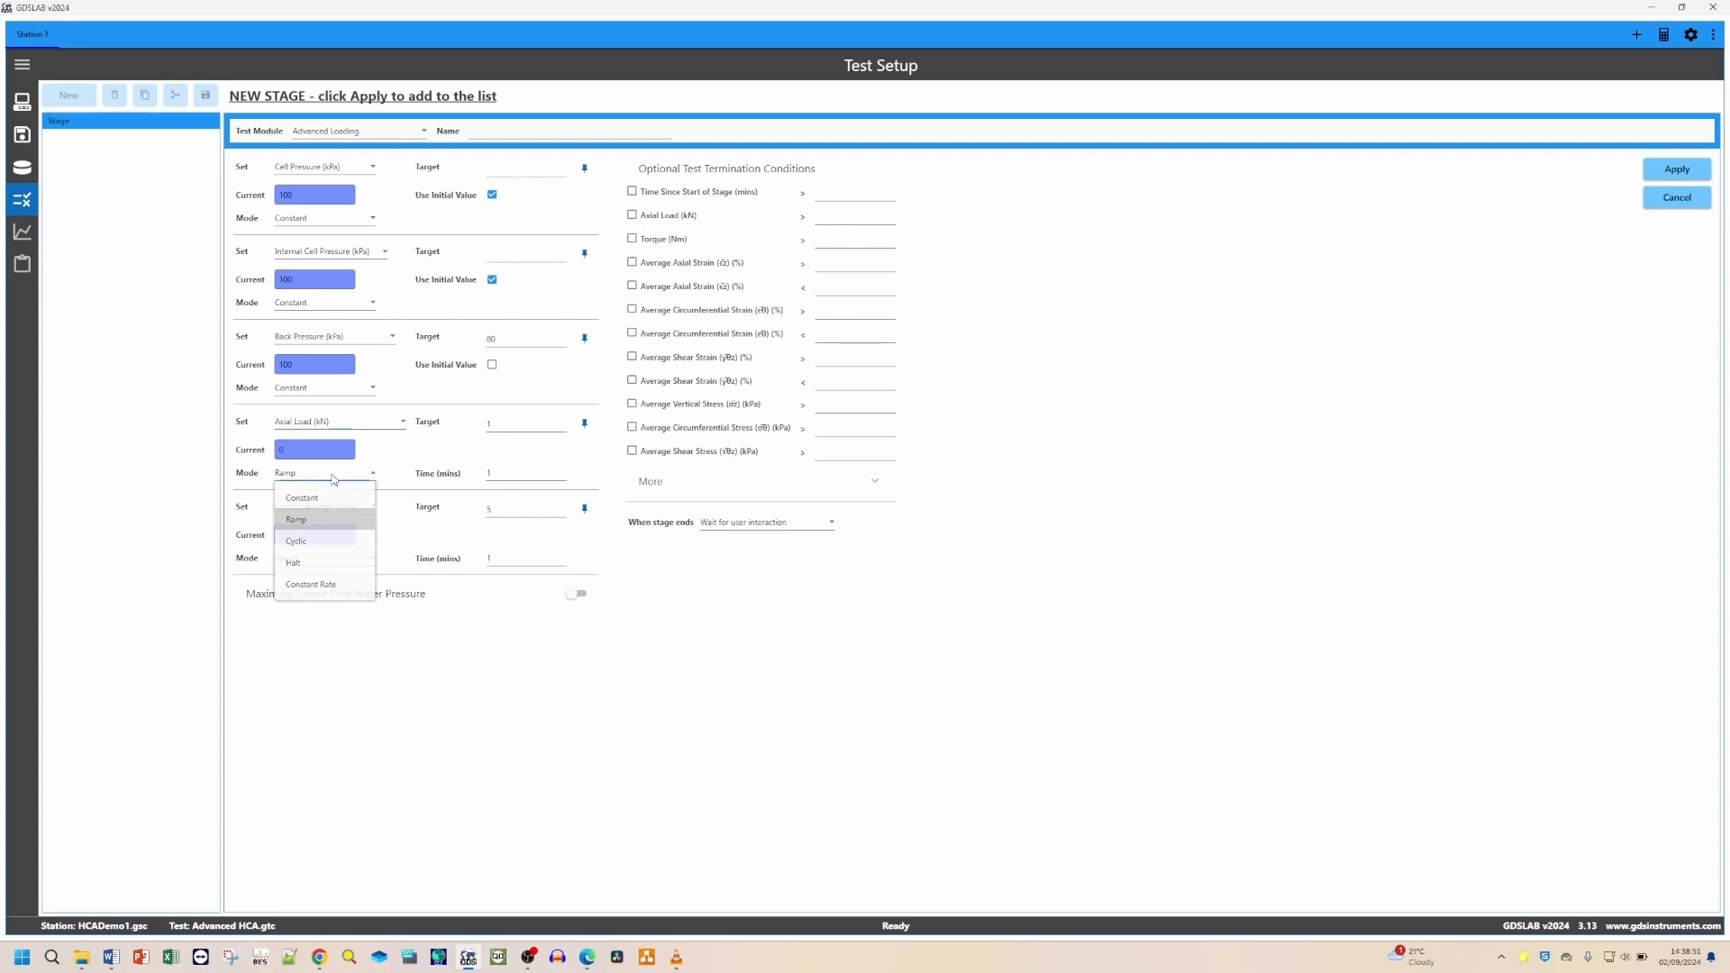
click(342, 521)
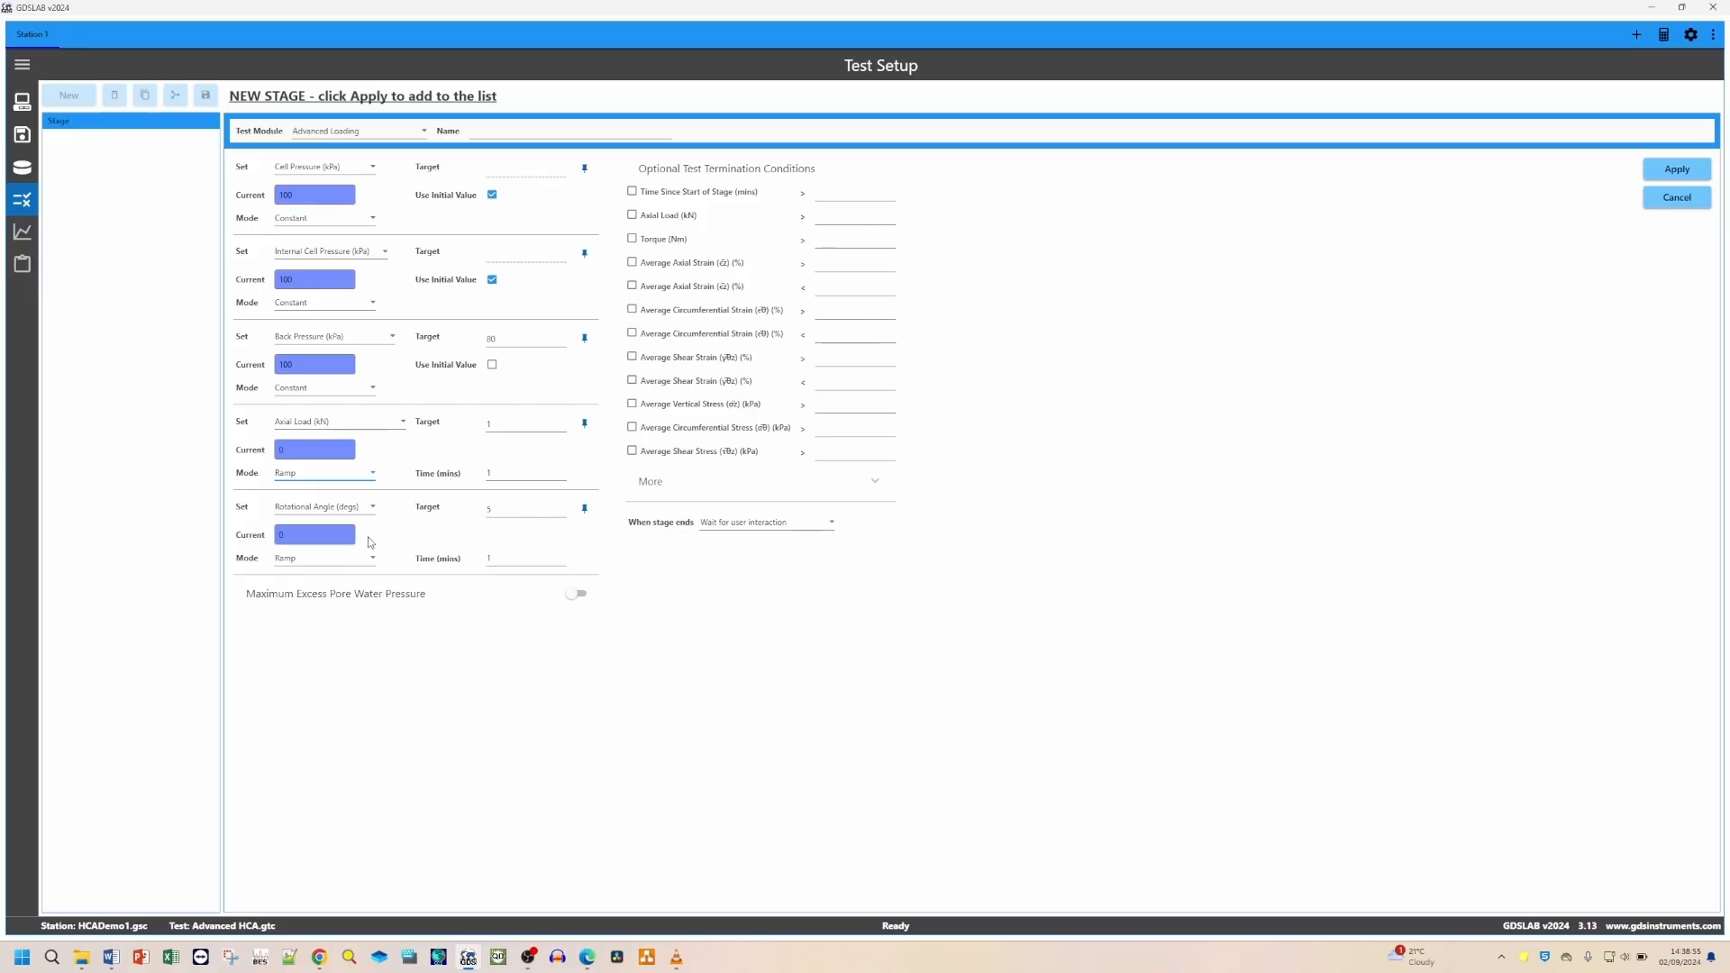
click(497, 509)
click(302, 562)
click(298, 602)
Step: Expand the additional termination conditions and apply the Advanced Loading stage to the stage list
click(874, 489)
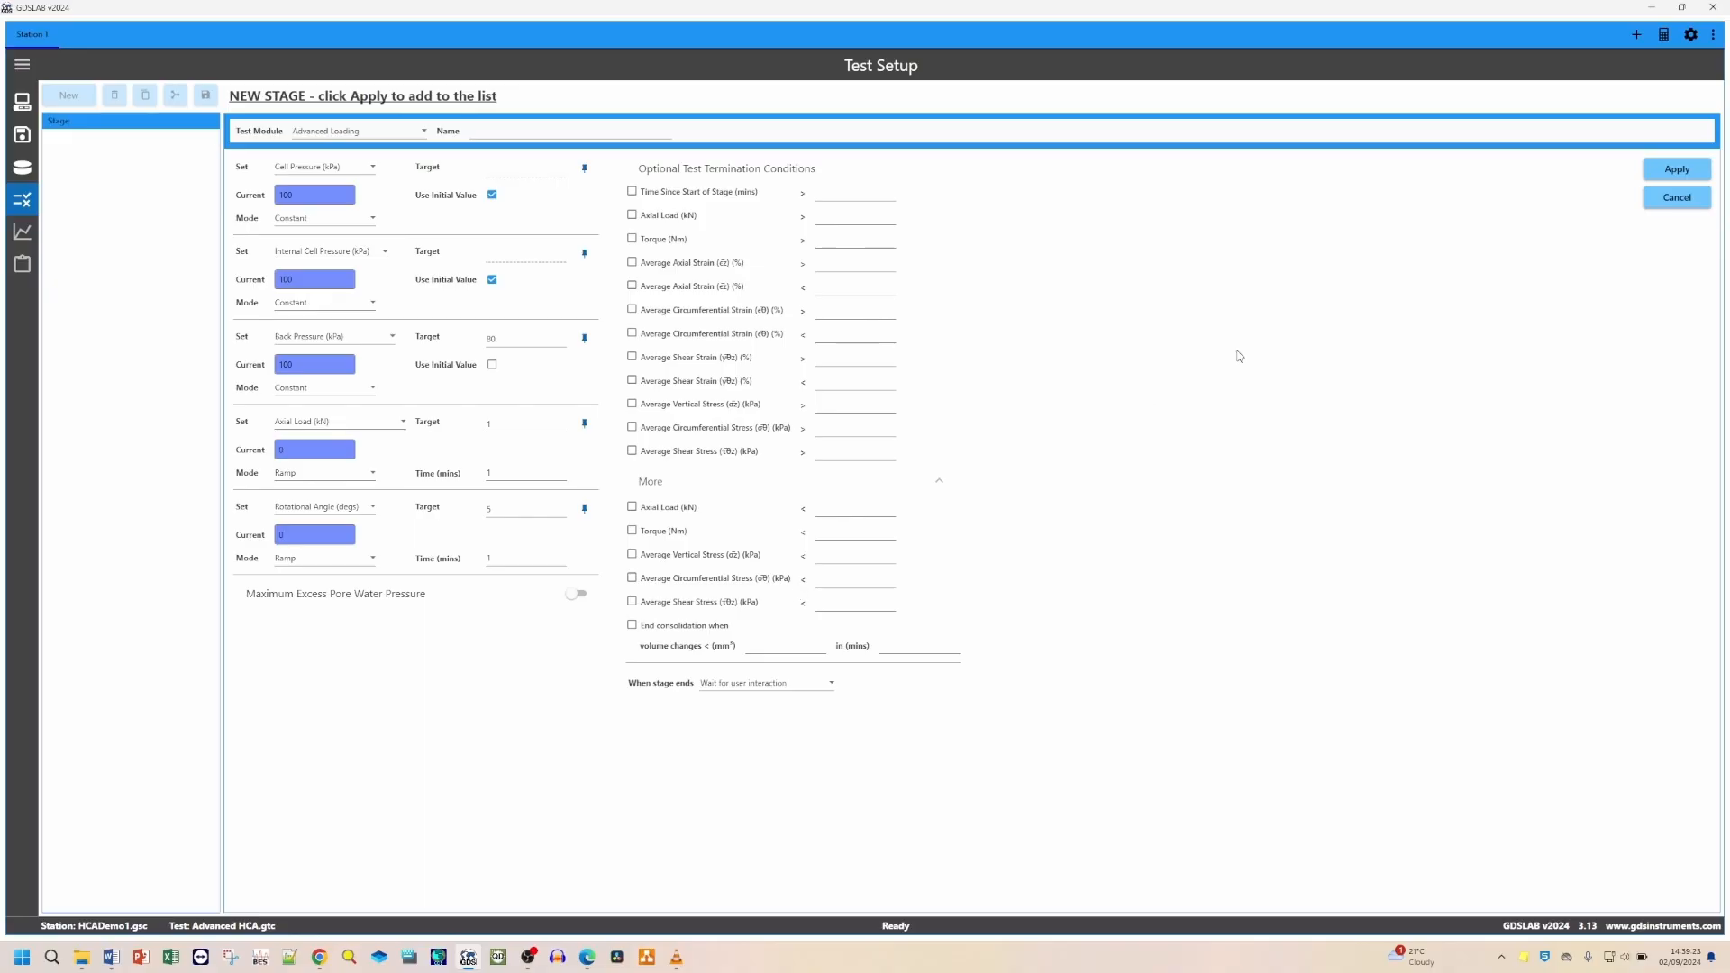
click(1663, 171)
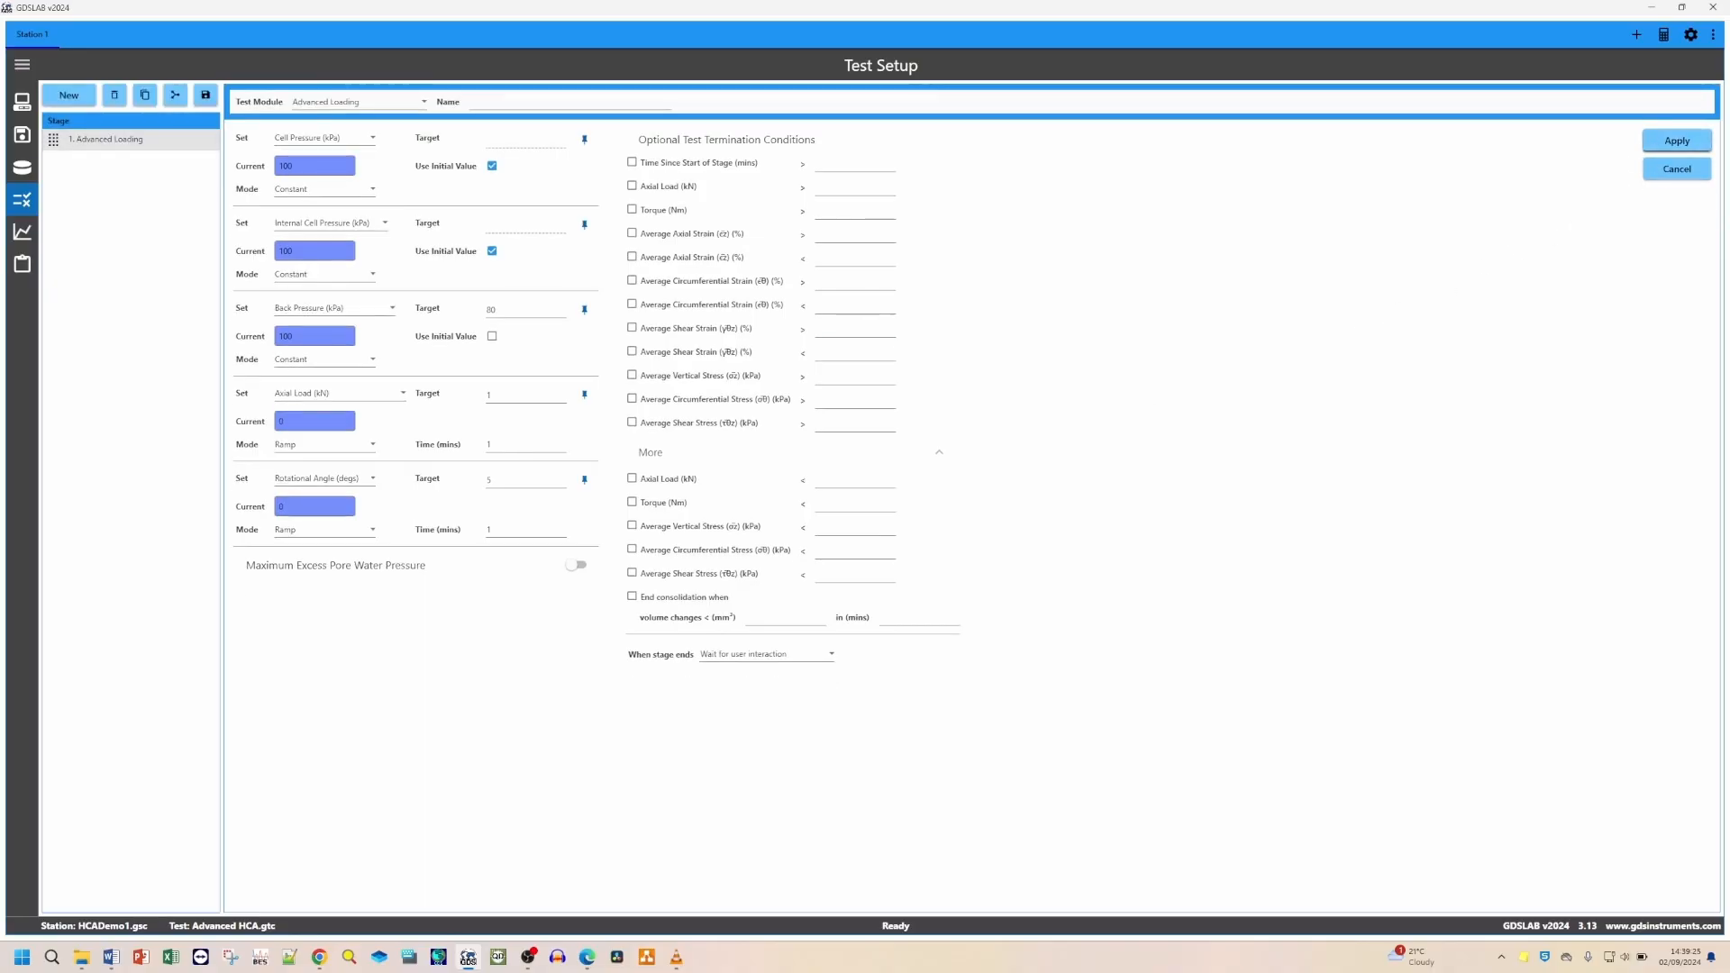
Step: Open the graphs page
click(23, 231)
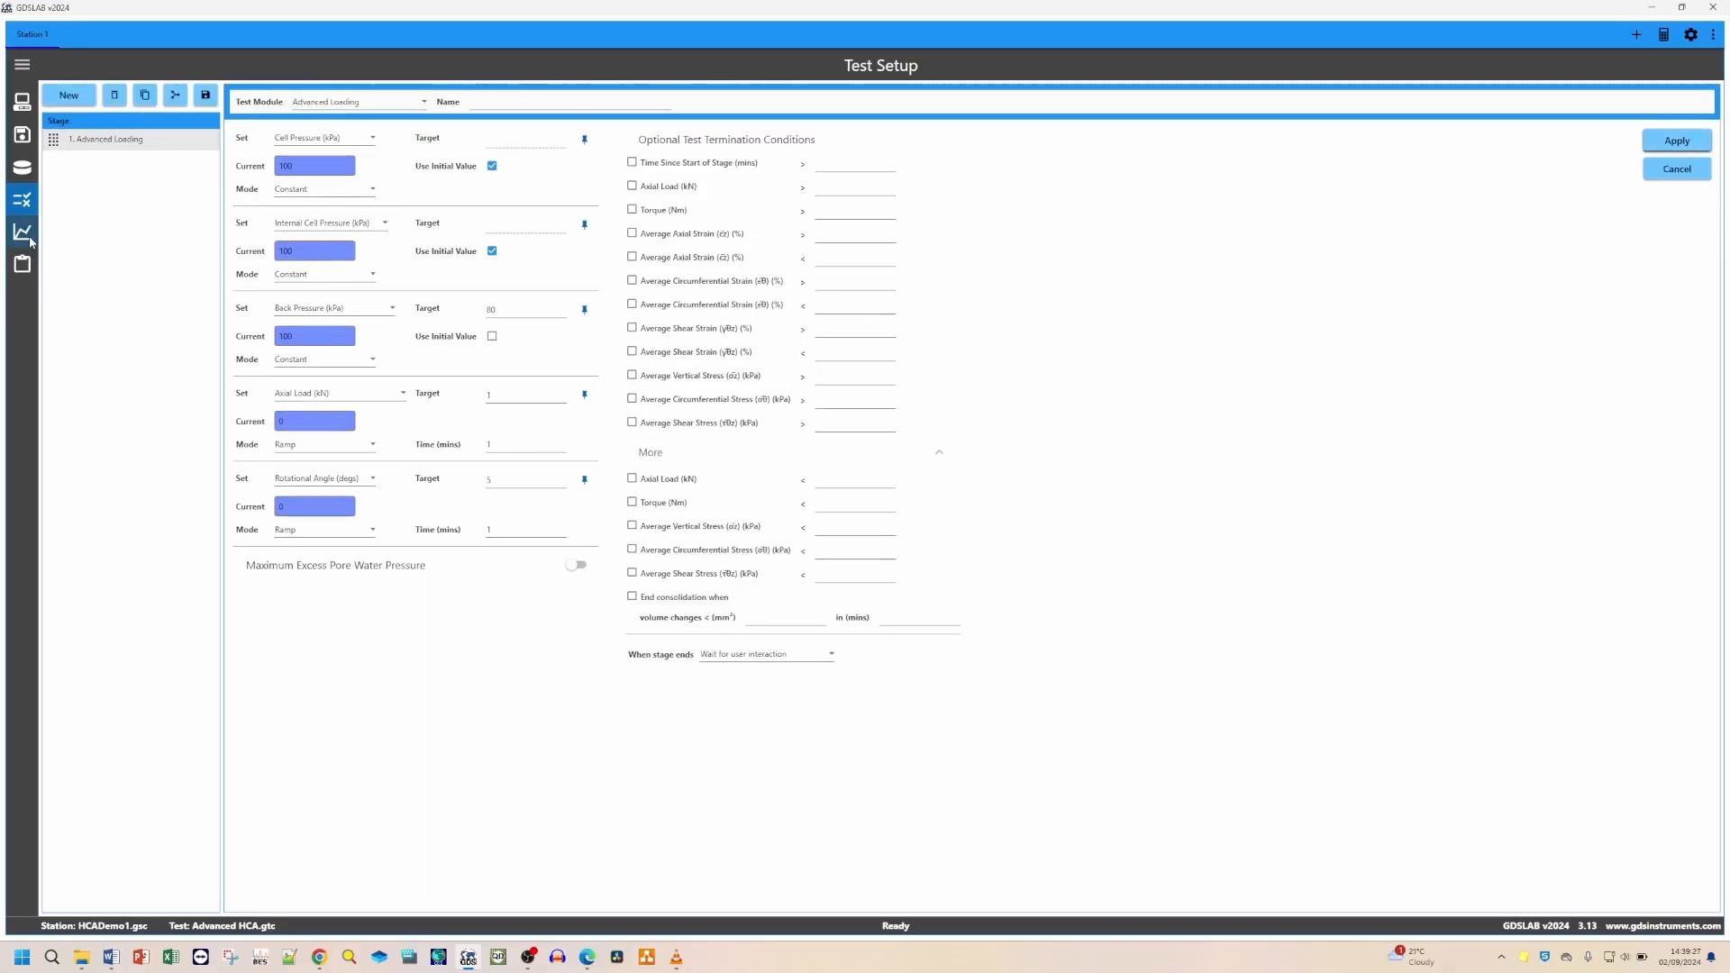